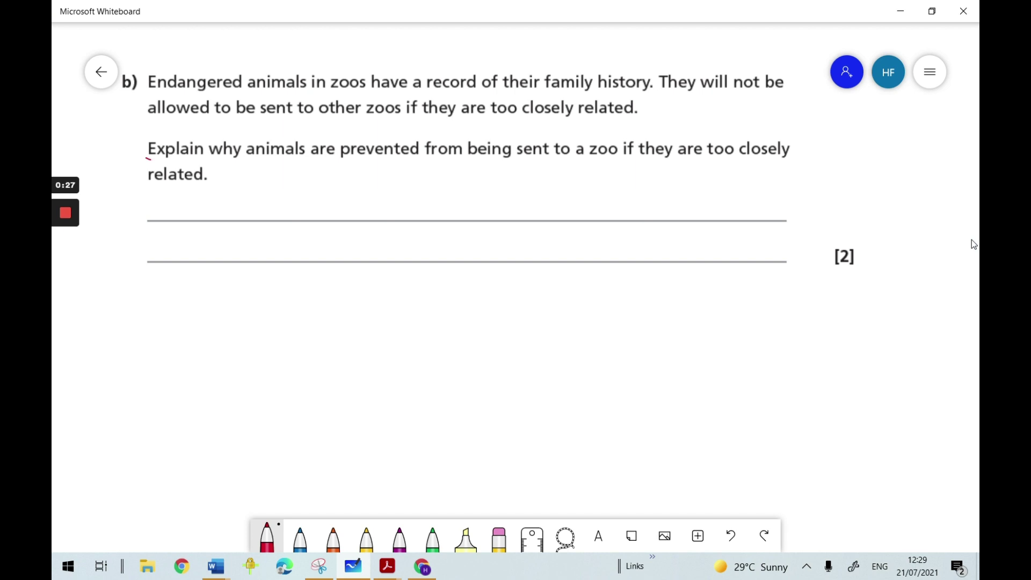
Underline 'Explain' and 'Endangered' in the question with red ink.
{"action": "left_click_drag", "start_coordinate": [152, 160], "coordinate": [206, 159]}
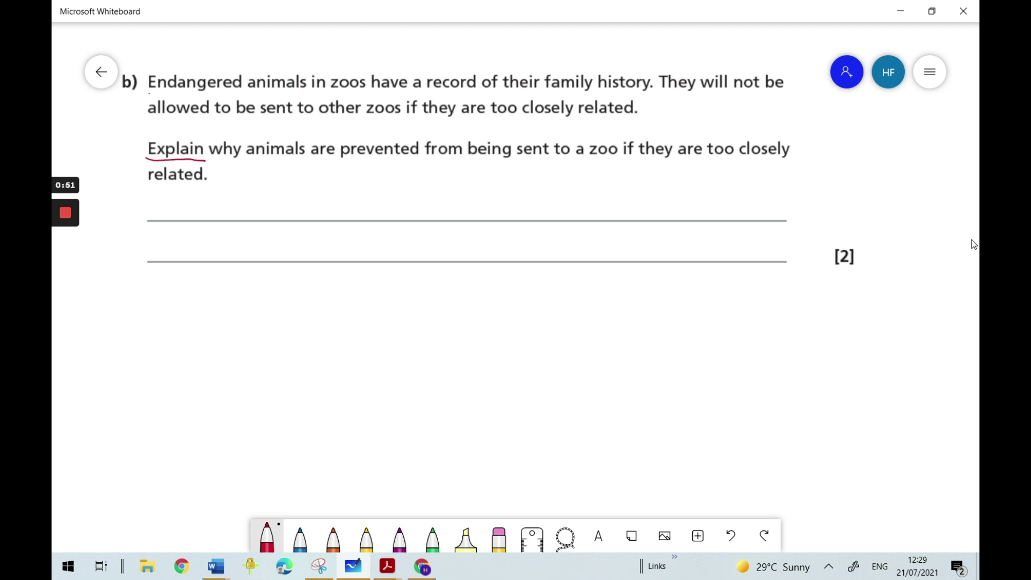
{"action": "left_click_drag", "start_coordinate": [149, 93], "coordinate": [243, 93]}
With the blue pen, handwrite 'Closely related animals can become inbred' on the first answer line.
{"action": "left_click", "coordinate": [300, 537]}
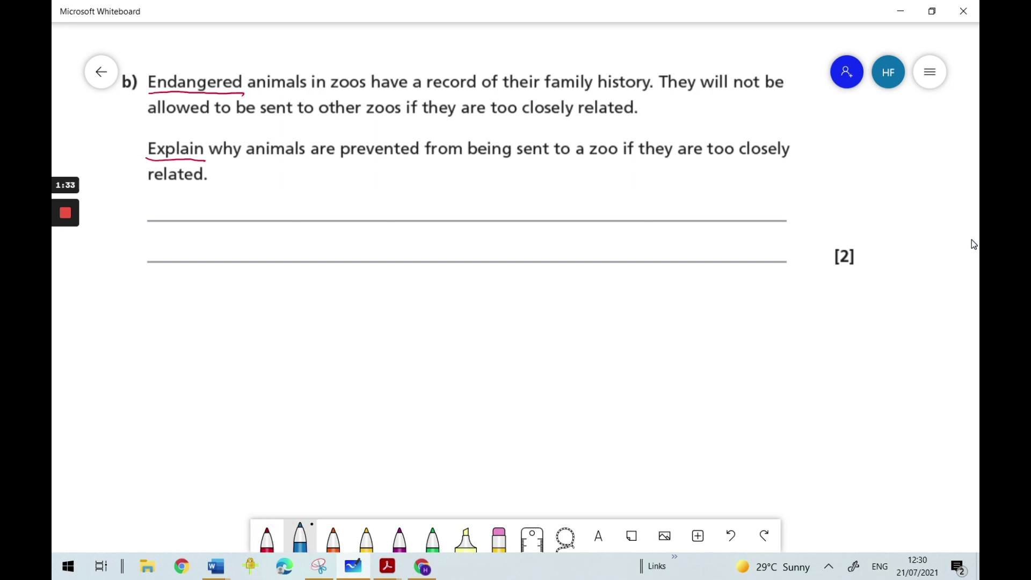
{"action": "mouse_move", "coordinate": [155, 207]}
{"action": "left_mouse_down"}
{"action": "mouse_move", "coordinate": [155, 220]}
{"action": "mouse_move", "coordinate": [183, 218]}
{"action": "left_mouse_up"}
{"action": "left_click_drag", "start_coordinate": [185, 199], "coordinate": [192, 219]}
{"action": "mouse_move", "coordinate": [197, 212]}
{"action": "left_mouse_down"}
{"action": "mouse_move", "coordinate": [189, 234]}
{"action": "mouse_move", "coordinate": [214, 209]}
{"action": "mouse_move", "coordinate": [230, 220]}
{"action": "mouse_move", "coordinate": [240, 209]}
{"action": "left_mouse_up"}
{"action": "left_click_drag", "start_coordinate": [240, 214], "coordinate": [275, 220]}
{"action": "left_click_drag", "start_coordinate": [278, 214], "coordinate": [309, 219]}
{"action": "left_click_drag", "start_coordinate": [309, 219], "coordinate": [344, 220]}
{"action": "left_click_drag", "start_coordinate": [356, 214], "coordinate": [496, 218]}
{"action": "mouse_move", "coordinate": [500, 202]}
{"action": "left_mouse_down"}
{"action": "mouse_move", "coordinate": [500, 218]}
{"action": "mouse_move", "coordinate": [530, 217]}
{"action": "mouse_move", "coordinate": [540, 200]}
{"action": "mouse_move", "coordinate": [553, 217]}
{"action": "mouse_move", "coordinate": [621, 216]}
{"action": "left_mouse_up"}
Continue with 'and suffer health problems. This is because' onto the second line.
{"action": "left_click_drag", "start_coordinate": [622, 212], "coordinate": [641, 215]}
{"action": "mouse_move", "coordinate": [649, 200]}
{"action": "left_mouse_down"}
{"action": "mouse_move", "coordinate": [649, 214]}
{"action": "mouse_move", "coordinate": [674, 226]}
{"action": "mouse_move", "coordinate": [682, 217]}
{"action": "left_mouse_up"}
{"action": "left_click_drag", "start_coordinate": [685, 211], "coordinate": [692, 210]}
{"action": "left_click_drag", "start_coordinate": [697, 209], "coordinate": [742, 217]}
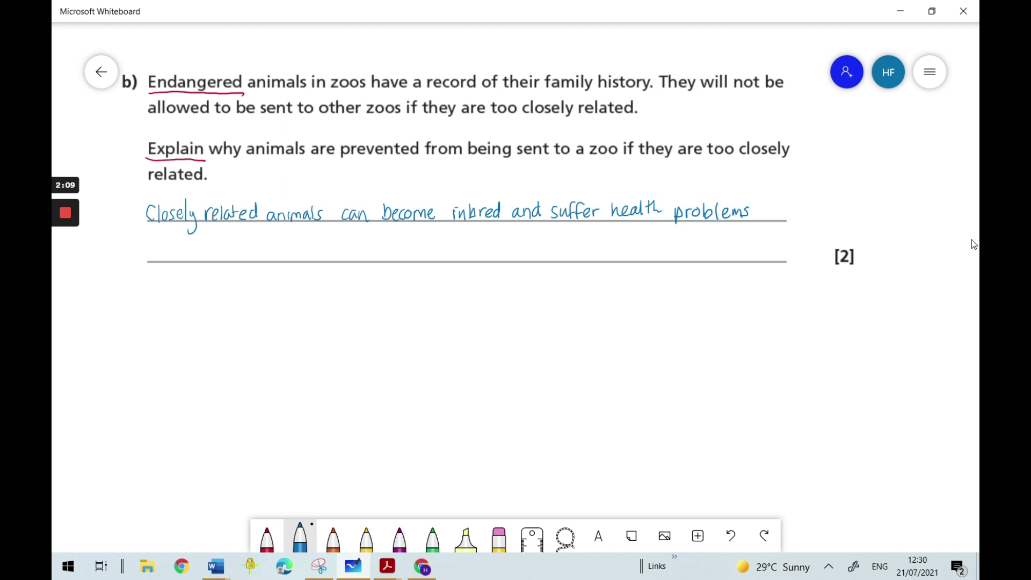
{"action": "mouse_move", "coordinate": [763, 203]}
{"action": "left_mouse_down"}
{"action": "mouse_move", "coordinate": [775, 201]}
{"action": "mouse_move", "coordinate": [766, 219]}
{"action": "left_mouse_up"}
{"action": "left_click_drag", "start_coordinate": [774, 201], "coordinate": [783, 220]}
{"action": "mouse_move", "coordinate": [149, 251]}
{"action": "left_mouse_down"}
{"action": "mouse_move", "coordinate": [148, 262]}
{"action": "mouse_move", "coordinate": [191, 259]}
{"action": "left_mouse_up"}
{"action": "left_click_drag", "start_coordinate": [199, 251], "coordinate": [228, 258]}
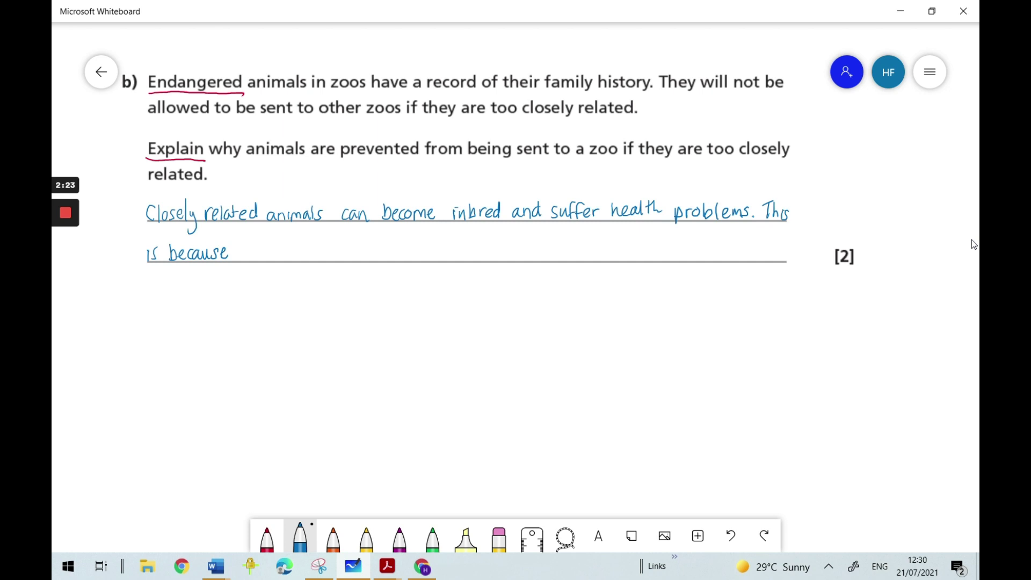
Write 'there is more chance of the animal' after 'because'.
{"action": "mouse_move", "coordinate": [242, 245]}
{"action": "left_mouse_down"}
{"action": "mouse_move", "coordinate": [260, 260]}
{"action": "mouse_move", "coordinate": [366, 260]}
{"action": "left_mouse_up"}
{"action": "left_click_drag", "start_coordinate": [375, 245], "coordinate": [385, 259]}
{"action": "left_click_drag", "start_coordinate": [390, 251], "coordinate": [457, 261]}
{"action": "left_click_drag", "start_coordinate": [452, 252], "coordinate": [532, 260]}
{"action": "mouse_move", "coordinate": [539, 243]}
{"action": "left_mouse_down"}
{"action": "mouse_move", "coordinate": [540, 260]}
{"action": "mouse_move", "coordinate": [565, 259]}
{"action": "left_mouse_up"}
Continue with 'inheriting harmful defects when' to the end of the second line.
{"action": "left_click_drag", "start_coordinate": [569, 247], "coordinate": [575, 262]}
{"action": "left_click_drag", "start_coordinate": [576, 258], "coordinate": [584, 260]}
{"action": "mouse_move", "coordinate": [587, 254]}
{"action": "left_mouse_down"}
{"action": "mouse_move", "coordinate": [604, 262]}
{"action": "mouse_move", "coordinate": [618, 252]}
{"action": "left_mouse_up"}
{"action": "mouse_move", "coordinate": [617, 252]}
{"action": "left_mouse_down"}
{"action": "mouse_move", "coordinate": [623, 261]}
{"action": "mouse_move", "coordinate": [630, 250]}
{"action": "left_mouse_up"}
{"action": "mouse_move", "coordinate": [630, 251]}
{"action": "left_mouse_down"}
{"action": "mouse_move", "coordinate": [629, 264]}
{"action": "mouse_move", "coordinate": [615, 264]}
{"action": "mouse_move", "coordinate": [685, 261]}
{"action": "left_mouse_up"}
{"action": "left_click_drag", "start_coordinate": [687, 247], "coordinate": [682, 271]}
{"action": "left_click_drag", "start_coordinate": [691, 254], "coordinate": [718, 261]}
{"action": "mouse_move", "coordinate": [724, 244]}
{"action": "left_mouse_down"}
{"action": "mouse_move", "coordinate": [724, 262]}
{"action": "mouse_move", "coordinate": [733, 260]}
{"action": "left_mouse_up"}
{"action": "mouse_move", "coordinate": [739, 246]}
{"action": "left_mouse_down"}
{"action": "mouse_move", "coordinate": [733, 262]}
{"action": "mouse_move", "coordinate": [743, 261]}
{"action": "left_mouse_up"}
{"action": "mouse_move", "coordinate": [753, 244]}
{"action": "left_mouse_down"}
{"action": "mouse_move", "coordinate": [751, 261]}
{"action": "mouse_move", "coordinate": [759, 252]}
{"action": "left_mouse_up"}
{"action": "mouse_move", "coordinate": [764, 248]}
{"action": "left_mouse_down"}
{"action": "mouse_move", "coordinate": [758, 258]}
{"action": "mouse_move", "coordinate": [784, 250]}
{"action": "left_mouse_up"}
{"action": "left_click_drag", "start_coordinate": [786, 242], "coordinate": [793, 261]}
{"action": "left_click_drag", "start_coordinate": [795, 256], "coordinate": [809, 259]}
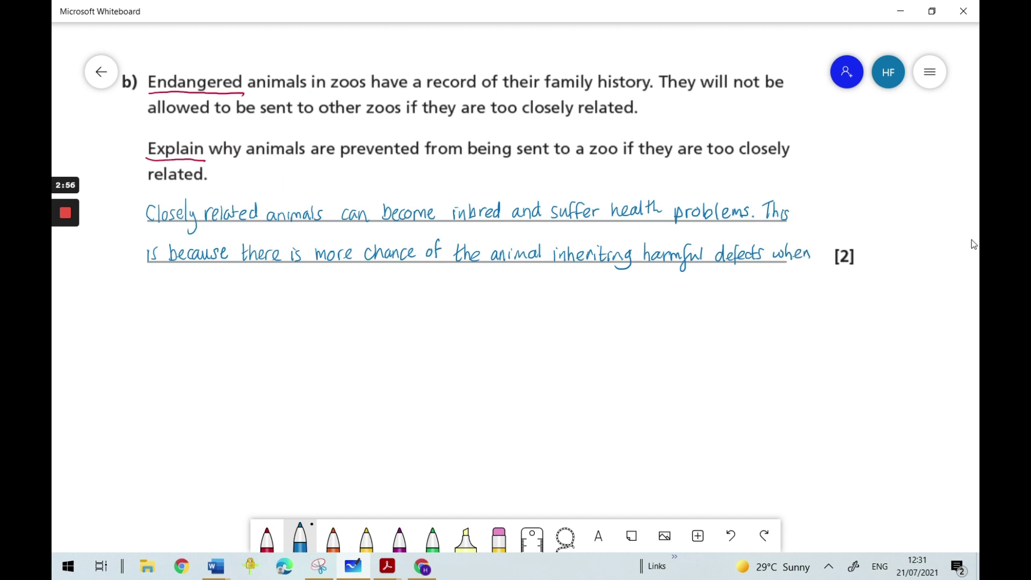
Write 'the gene pool is limited' on the third answer line.
{"action": "mouse_move", "coordinate": [151, 276]}
{"action": "left_mouse_down"}
{"action": "mouse_move", "coordinate": [151, 295]}
{"action": "mouse_move", "coordinate": [189, 285]}
{"action": "mouse_move", "coordinate": [187, 307]}
{"action": "mouse_move", "coordinate": [201, 291]}
{"action": "left_mouse_up"}
{"action": "mouse_move", "coordinate": [201, 293]}
{"action": "left_mouse_down"}
{"action": "mouse_move", "coordinate": [219, 290]}
{"action": "mouse_move", "coordinate": [229, 303]}
{"action": "left_mouse_up"}
{"action": "left_click", "coordinate": [228, 286]}
{"action": "left_click_drag", "start_coordinate": [229, 285], "coordinate": [251, 286]}
{"action": "mouse_move", "coordinate": [254, 279]}
{"action": "left_mouse_down"}
{"action": "mouse_move", "coordinate": [255, 291]}
{"action": "mouse_move", "coordinate": [287, 293]}
{"action": "left_mouse_up"}
{"action": "left_click_drag", "start_coordinate": [292, 286], "coordinate": [306, 292]}
{"action": "mouse_move", "coordinate": [308, 286]}
{"action": "left_mouse_down"}
{"action": "mouse_move", "coordinate": [317, 294]}
{"action": "mouse_move", "coordinate": [328, 284]}
{"action": "left_mouse_up"}
{"action": "left_click_drag", "start_coordinate": [332, 286], "coordinate": [335, 293]}
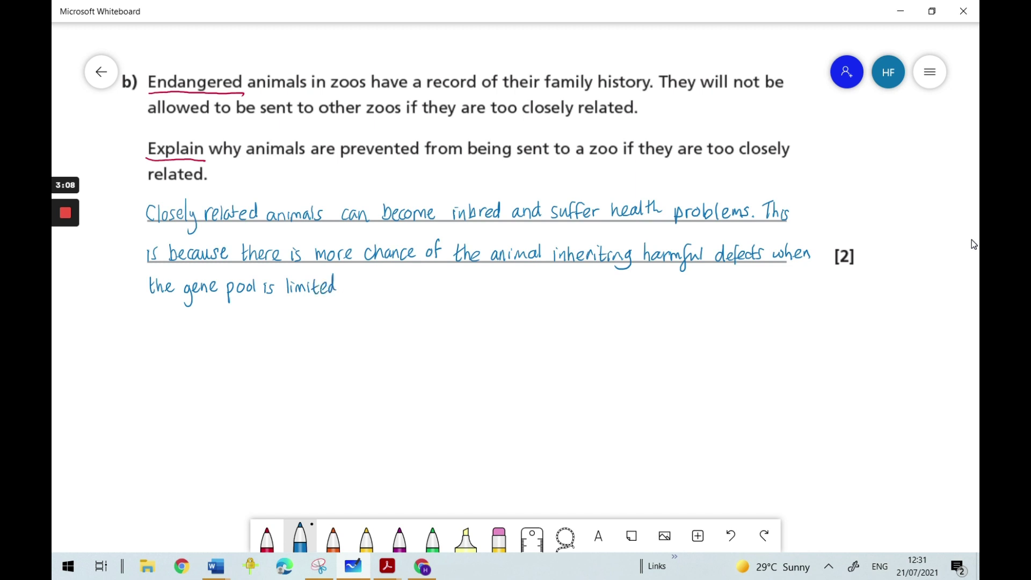
Add a full stop after 'limited' and a '(1)' mark above 'problems'.
{"action": "left_click", "coordinate": [342, 289]}
{"action": "mouse_move", "coordinate": [746, 189]}
{"action": "left_mouse_down"}
{"action": "mouse_move", "coordinate": [743, 202]}
{"action": "mouse_move", "coordinate": [759, 201]}
{"action": "left_mouse_up"}
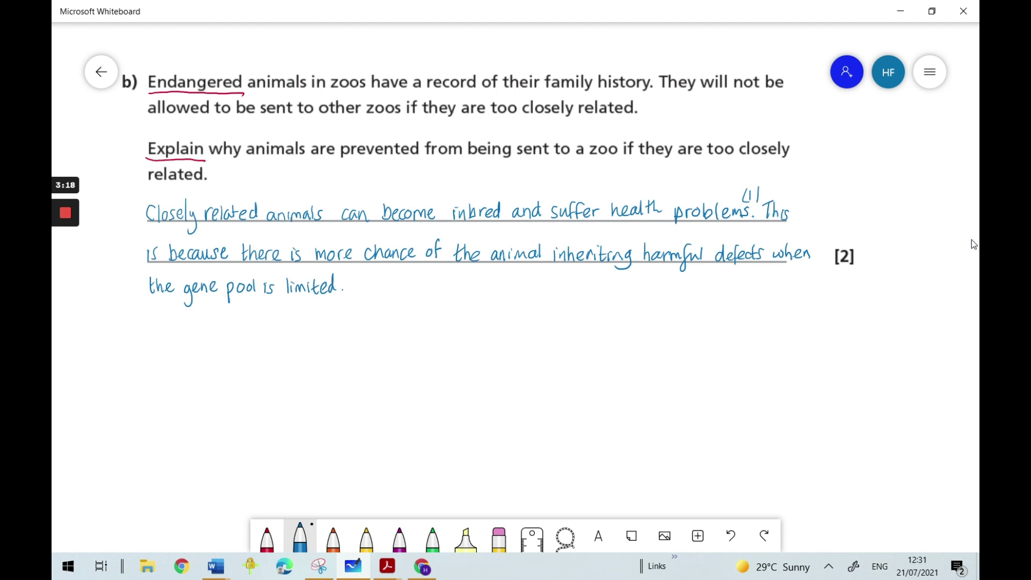